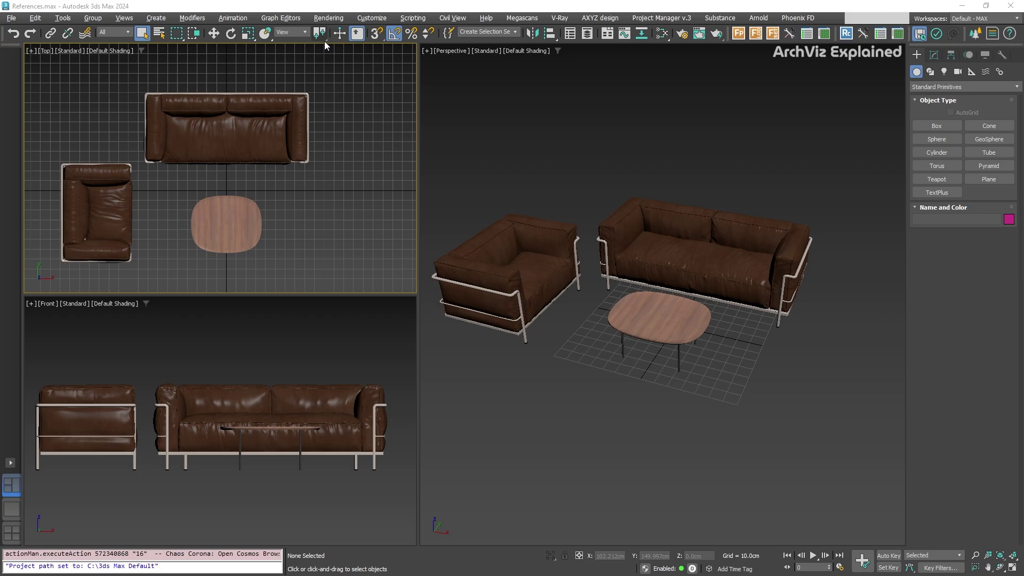
Inspect the Use Center flyout options and keep the reference coordinate system on View
{"action": "left_click_drag", "start_coordinate": [323, 40], "coordinate": [325, 49]}
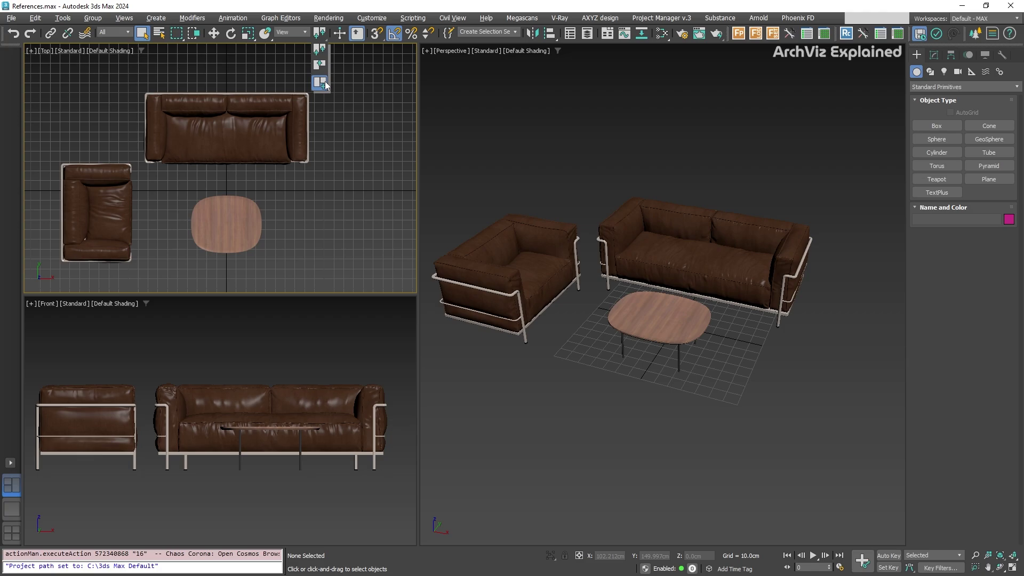
{"action": "mouse_move", "coordinate": [334, 67]}
{"action": "left_mouse_down"}
{"action": "mouse_move", "coordinate": [328, 45]}
{"action": "mouse_move", "coordinate": [321, 56]}
{"action": "left_mouse_up"}
{"action": "left_click", "coordinate": [295, 32]}
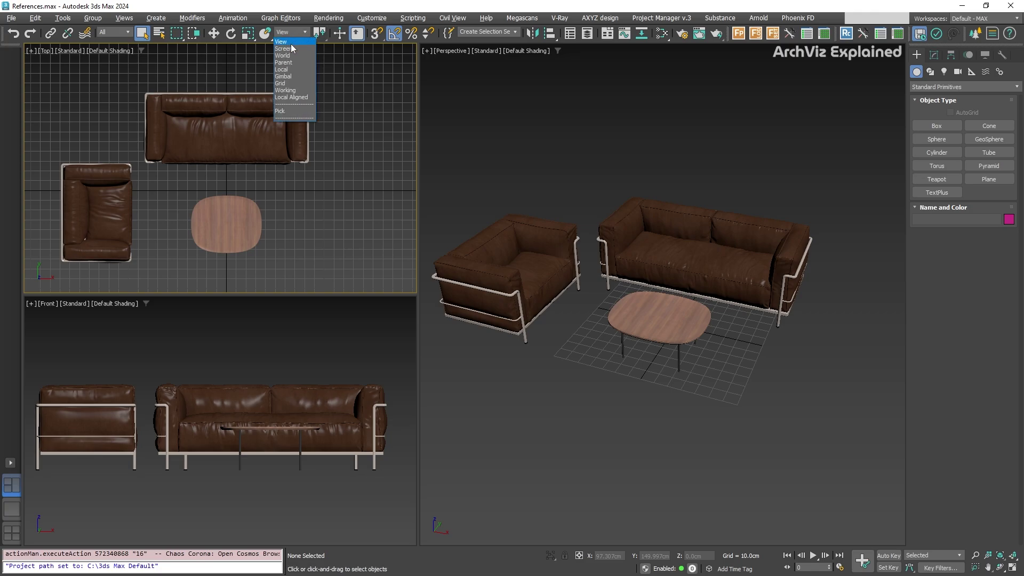
{"action": "left_click", "coordinate": [291, 42]}
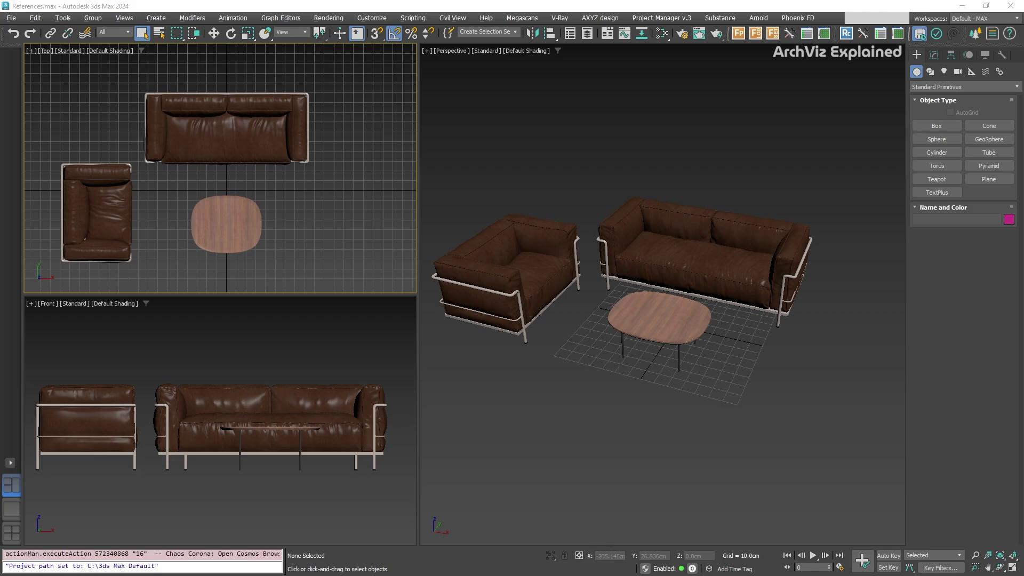
Select the Sofa group, try rotating it about its vertical axis, then undo
{"action": "left_click", "coordinate": [671, 260]}
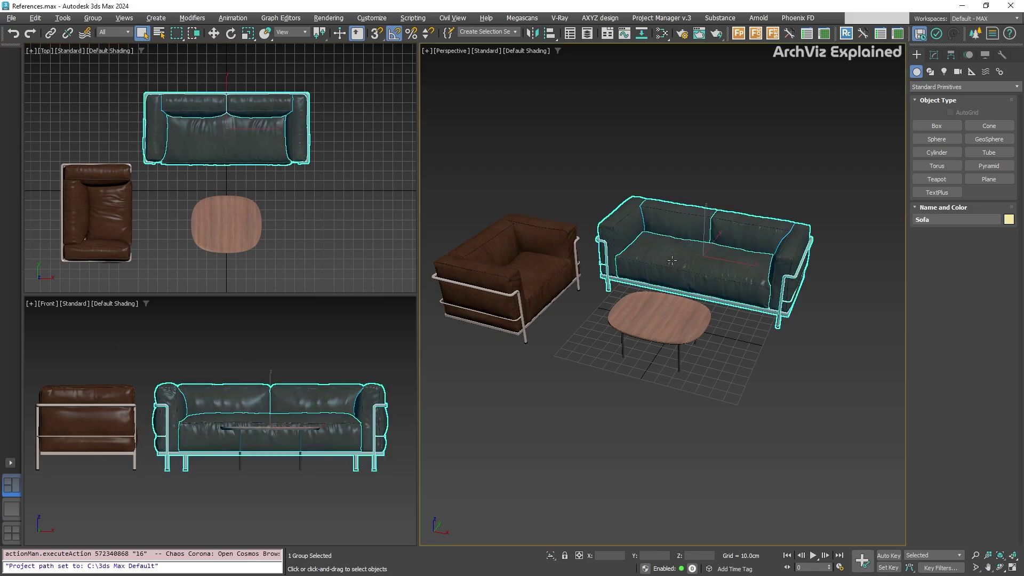
{"action": "key", "text": "e"}
{"action": "middle_click_drag", "start_coordinate": [734, 363], "coordinate": [703, 331], "text": "alt"}
{"action": "left_click_drag", "start_coordinate": [703, 331], "coordinate": [715, 379]}
{"action": "key", "text": "ctrl+z"}
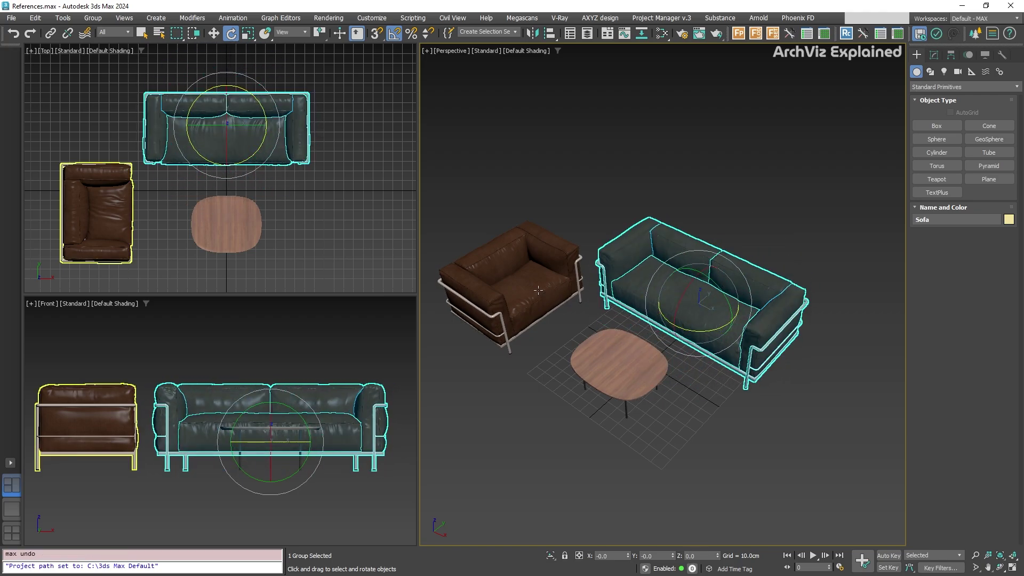
Add the armchair, rotate sofa and armchair together about their shared centre, then undo
{"action": "left_click", "coordinate": [533, 322], "text": "ctrl"}
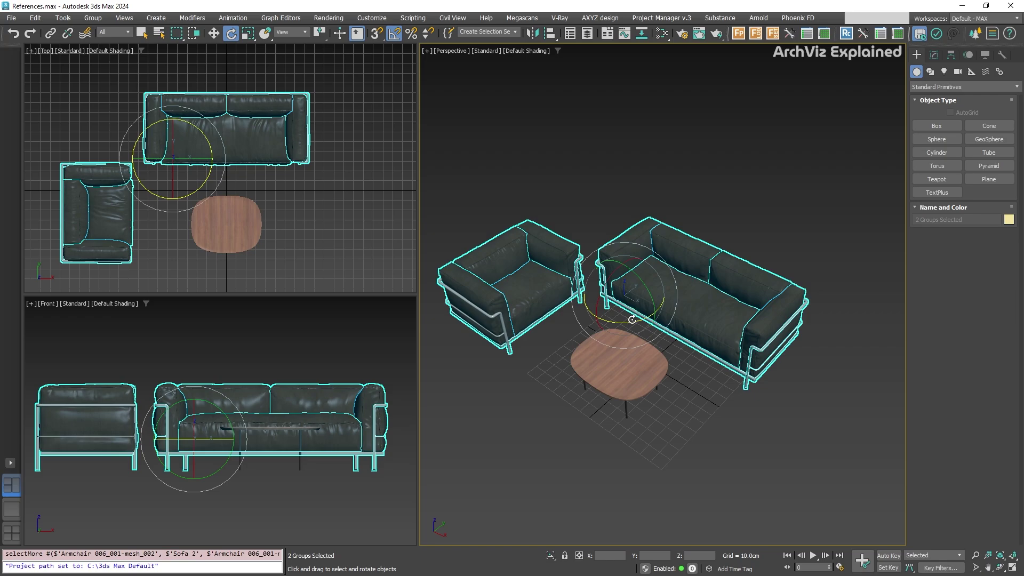
{"action": "left_click_drag", "start_coordinate": [631, 307], "coordinate": [637, 366]}
{"action": "key", "text": "ctrl+z"}
{"action": "key", "text": "ctrl+z"}
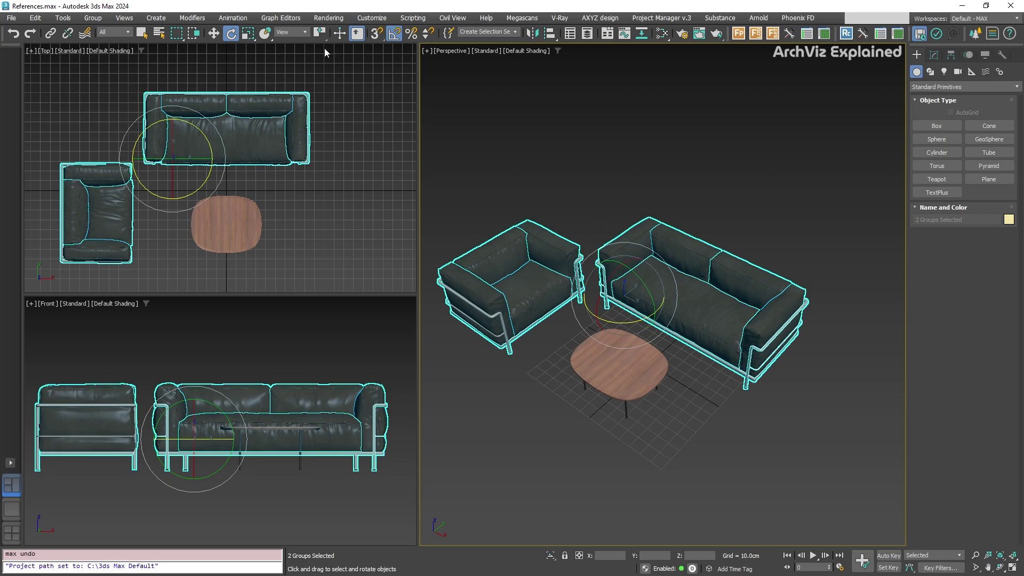
Switch to Use Transform Coordinate Center, rotate both sofa groups around the view centre, then undo
{"action": "left_click_drag", "start_coordinate": [322, 39], "coordinate": [321, 84]}
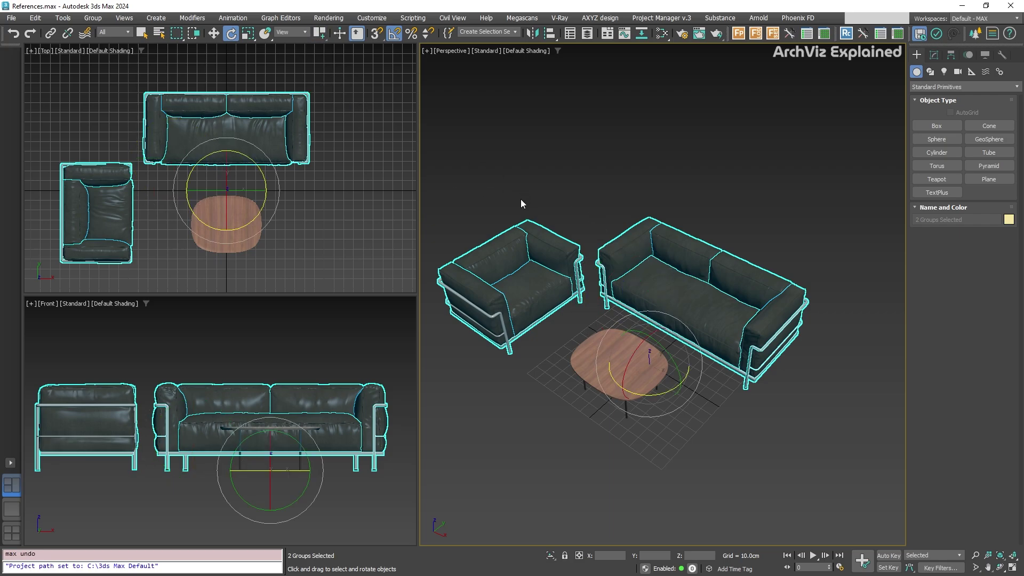
{"action": "middle_click_drag", "start_coordinate": [687, 406], "coordinate": [652, 404], "text": "alt"}
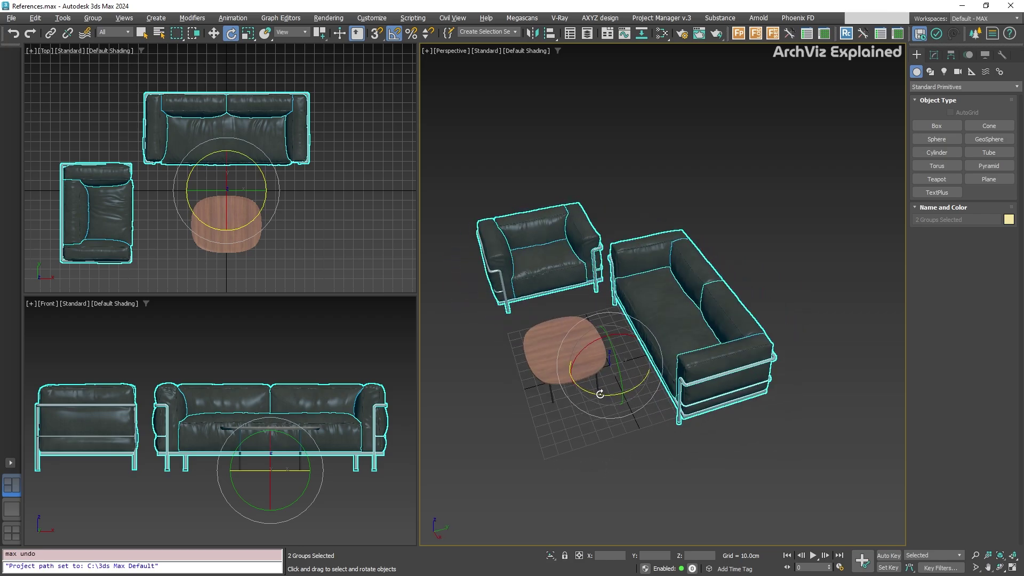
{"action": "left_click_drag", "start_coordinate": [597, 394], "coordinate": [593, 515]}
{"action": "key", "text": "ctrl+z"}
Test-rotate the Sofa group, then the armchair alone by 40°, undoing each
{"action": "key", "text": "ctrl+z"}
{"action": "left_click_drag", "start_coordinate": [644, 392], "coordinate": [651, 428]}
{"action": "key", "text": "ctrl+z"}
{"action": "left_click", "coordinate": [565, 293]}
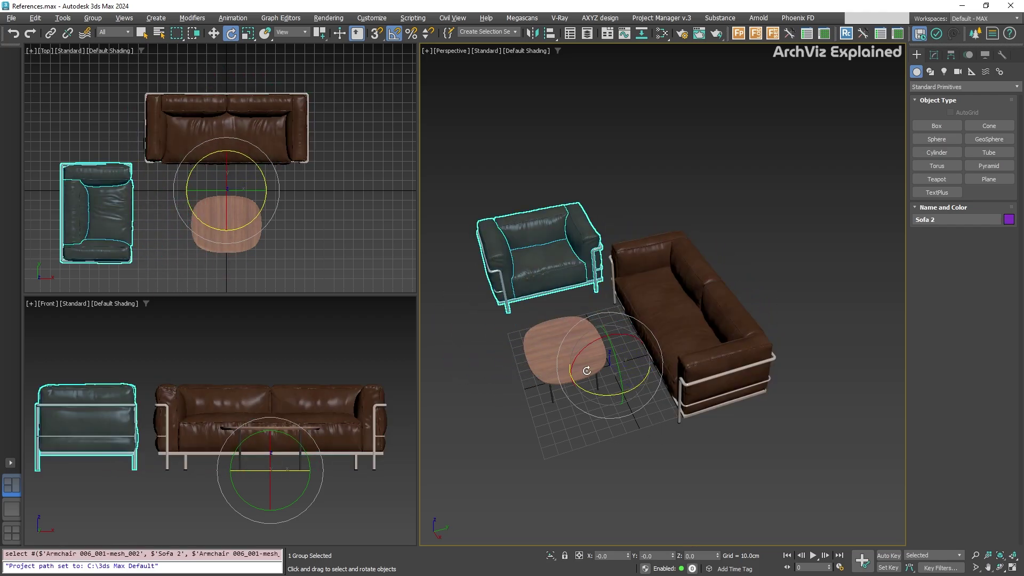
{"action": "mouse_move", "coordinate": [634, 389]}
{"action": "left_mouse_down"}
{"action": "mouse_move", "coordinate": [651, 319]}
{"action": "mouse_move", "coordinate": [636, 409]}
{"action": "left_mouse_up"}
{"action": "key", "text": "ctrl+z"}
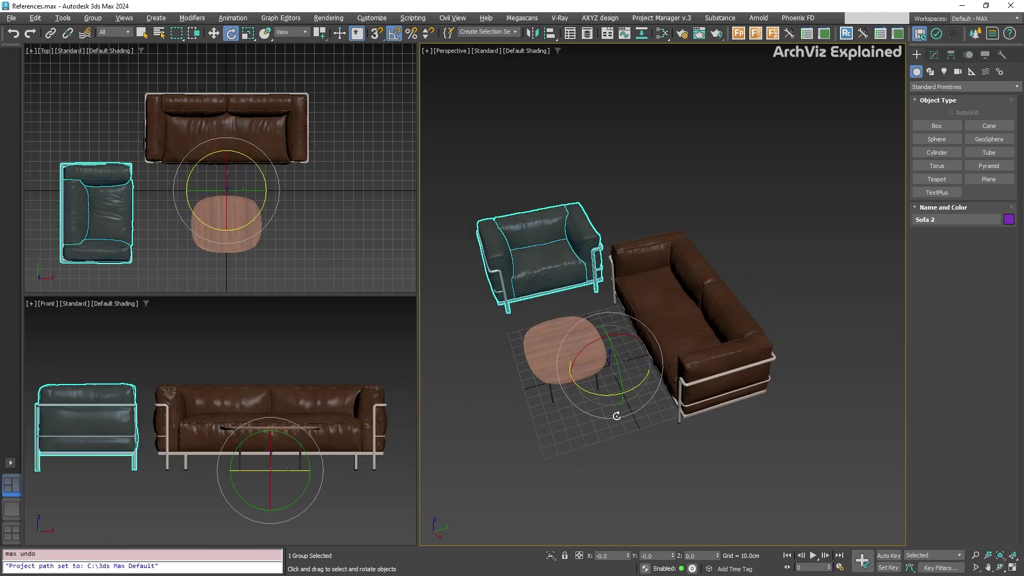
Select armchair, sofa and coffee table, rotate all three around the view centre, then undo
{"action": "scroll", "coordinate": [596, 412], "scroll_direction": "down", "scroll_amount": 6}
{"action": "scroll", "coordinate": [596, 411], "scroll_direction": "up", "scroll_amount": 6}
{"action": "mouse_move", "coordinate": [596, 412]}
{"action": "middle_mouse_down"}
{"action": "mouse_move", "coordinate": [699, 361]}
{"action": "mouse_move", "coordinate": [587, 427]}
{"action": "middle_mouse_up"}
{"action": "left_click", "coordinate": [713, 293], "text": "ctrl"}
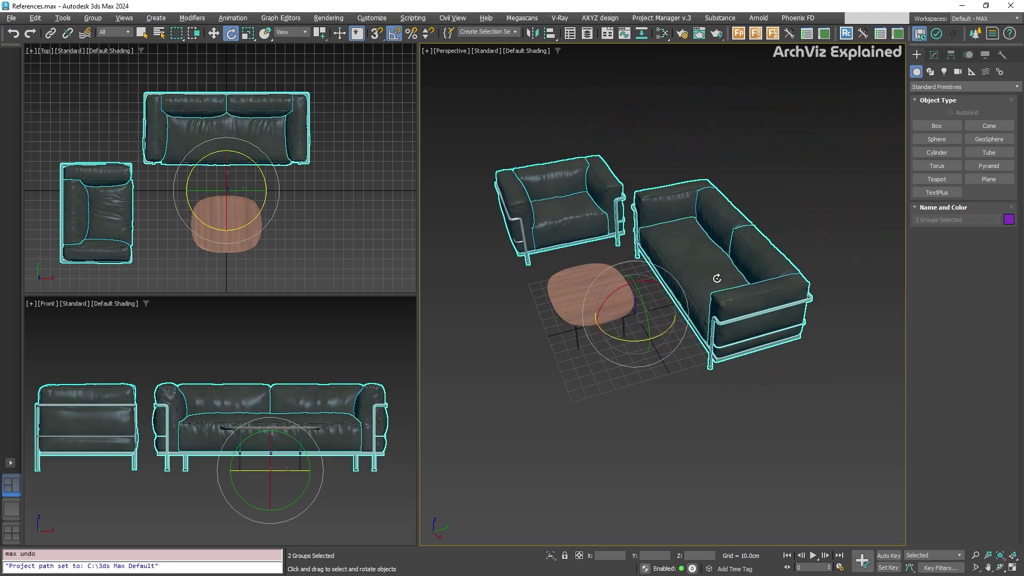
{"action": "left_click", "coordinate": [594, 303], "text": "ctrl"}
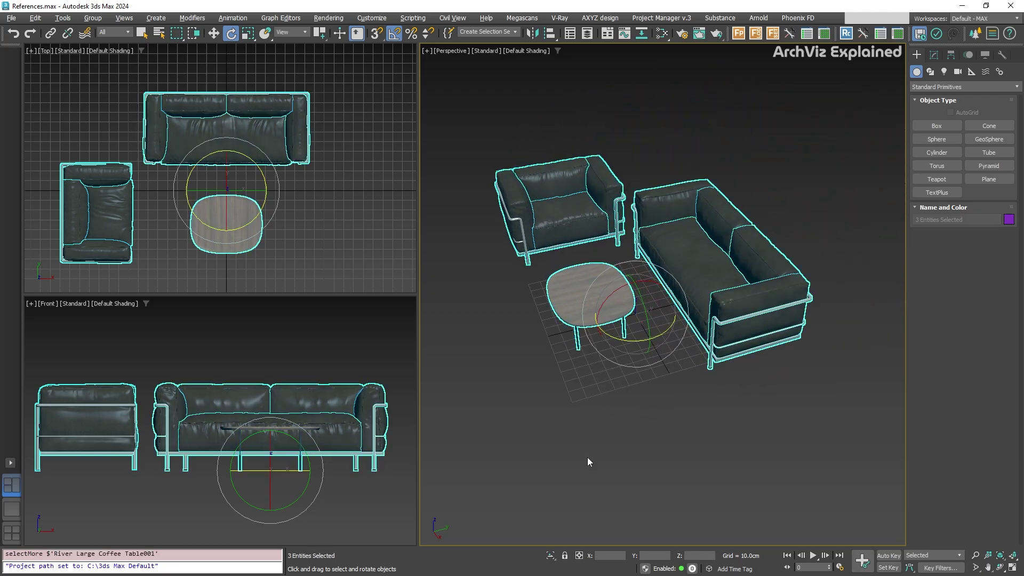
{"action": "left_click_drag", "start_coordinate": [633, 338], "coordinate": [654, 365]}
{"action": "key", "text": "ctrl+z"}
Deselect all and pick the River Large Coffee Table001 as the reference coordinate system
{"action": "left_click", "coordinate": [638, 380]}
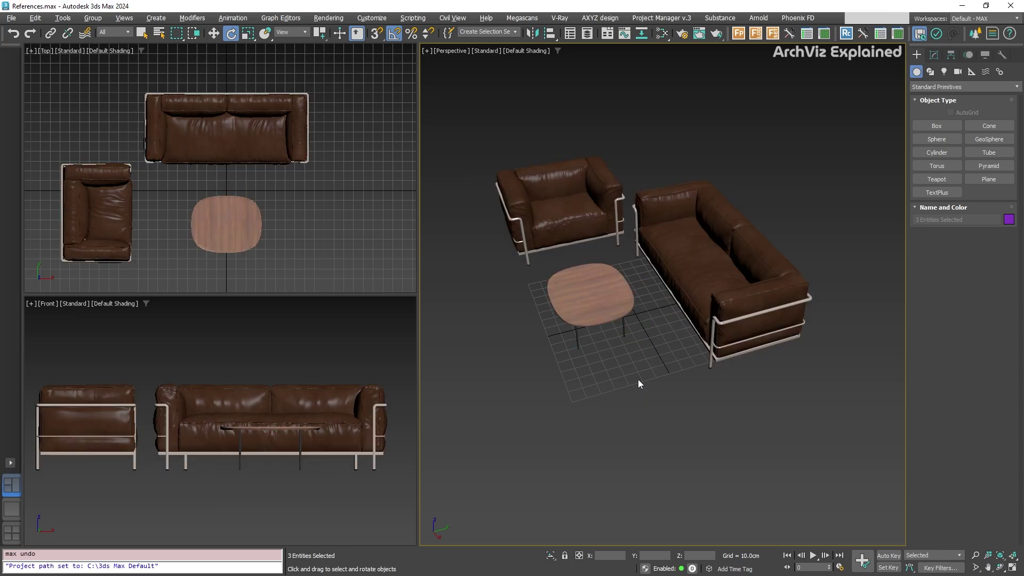
{"action": "left_click", "coordinate": [296, 32]}
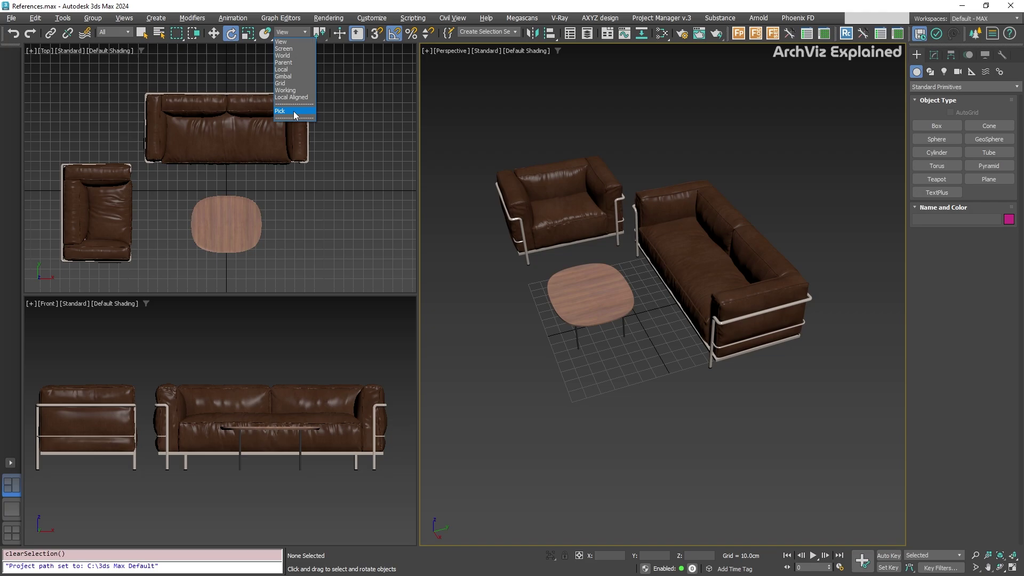
{"action": "left_click", "coordinate": [293, 111]}
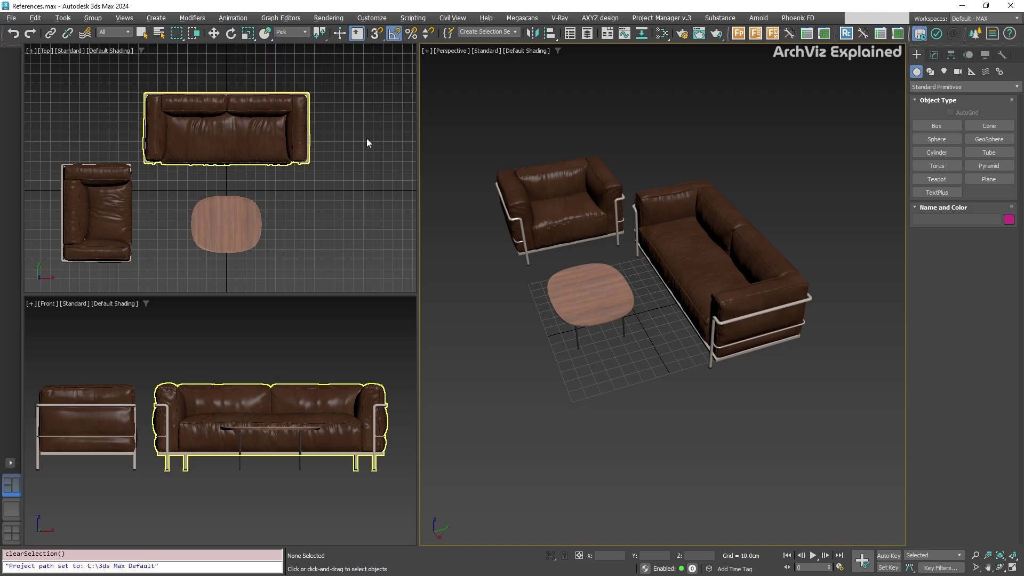
{"action": "left_click", "coordinate": [598, 312]}
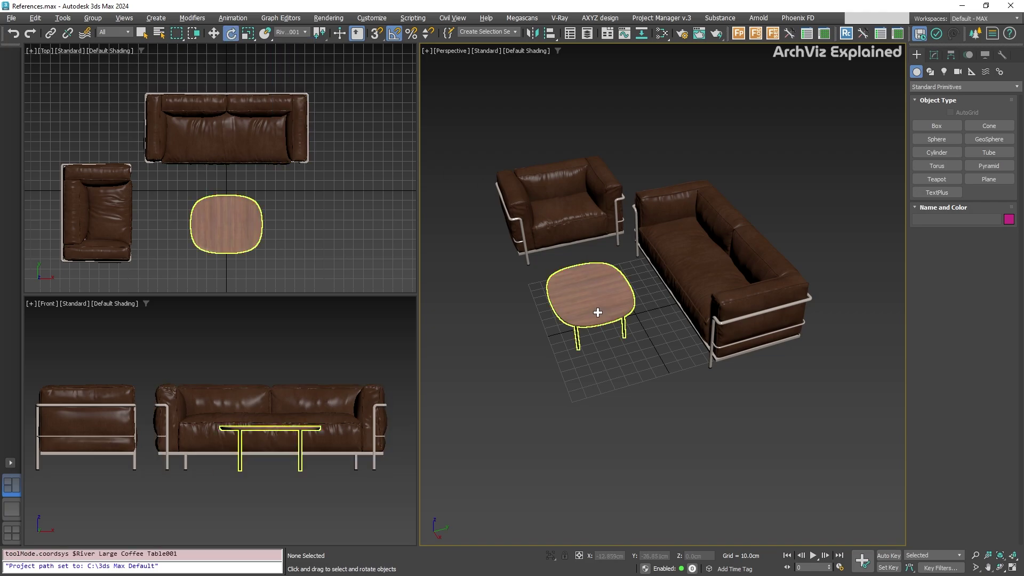
{"action": "left_click", "coordinate": [304, 33]}
{"action": "left_click", "coordinate": [327, 126]}
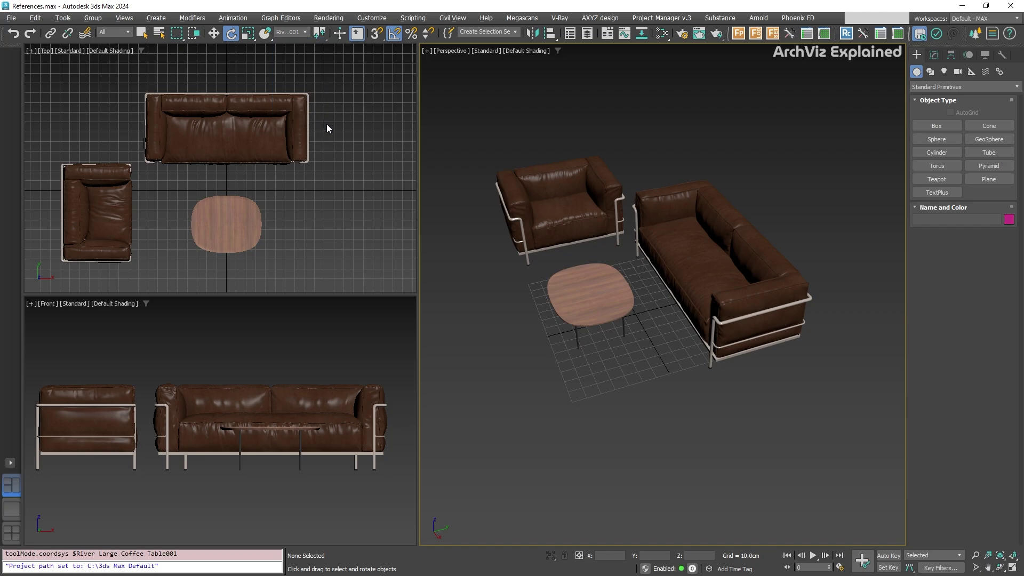
Rotate the sofa group around the coffee table, then undo the rotation
{"action": "left_click", "coordinate": [687, 274]}
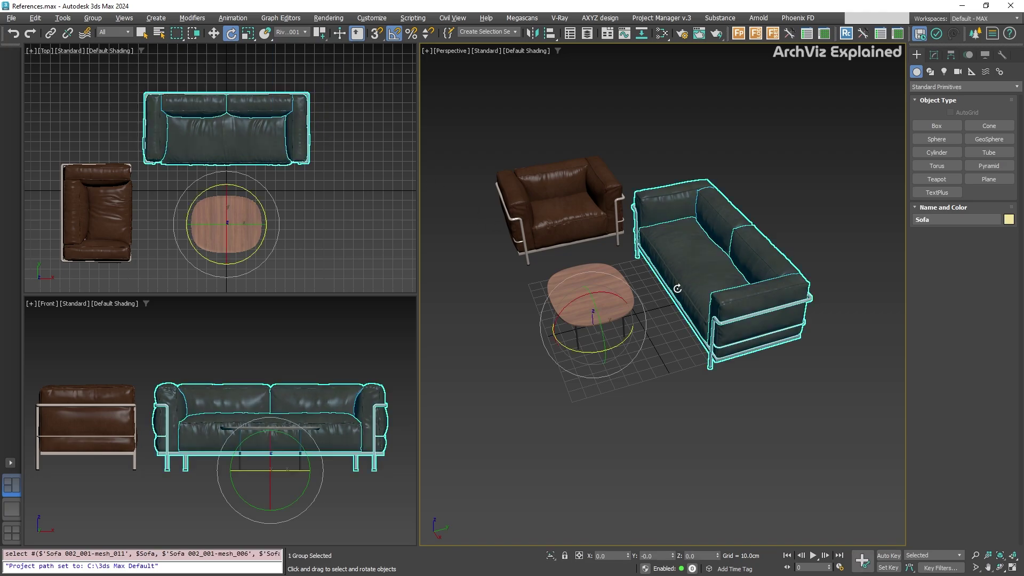
{"action": "middle_click_drag", "start_coordinate": [618, 345], "coordinate": [661, 341], "text": "alt"}
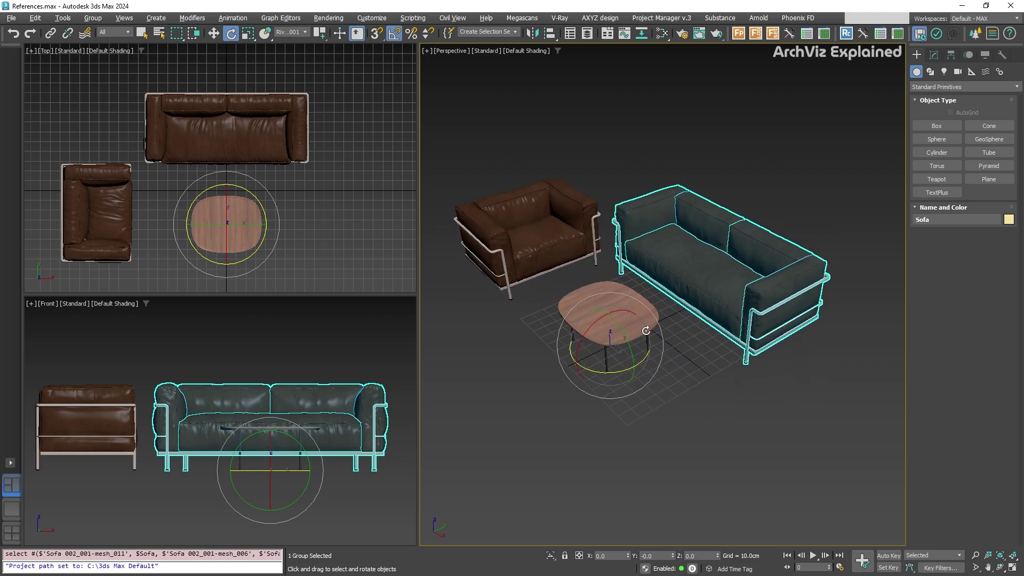
{"action": "left_click_drag", "start_coordinate": [647, 360], "coordinate": [594, 332]}
{"action": "key", "text": "ctrl+z"}
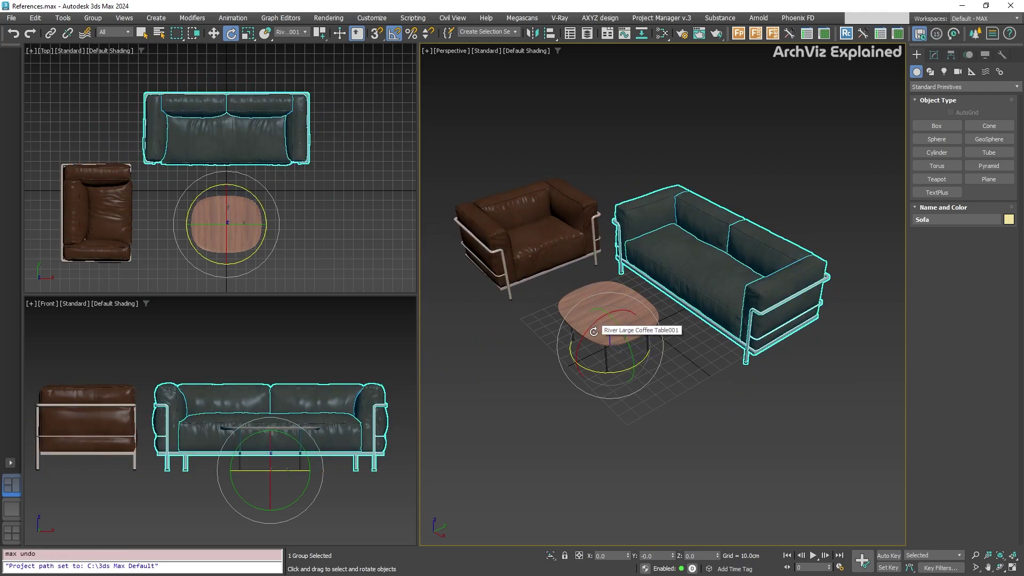
Pick the armchair (Armchair 006_001-mesh_001) as the reference coordinate system
{"action": "left_click", "coordinate": [303, 31]}
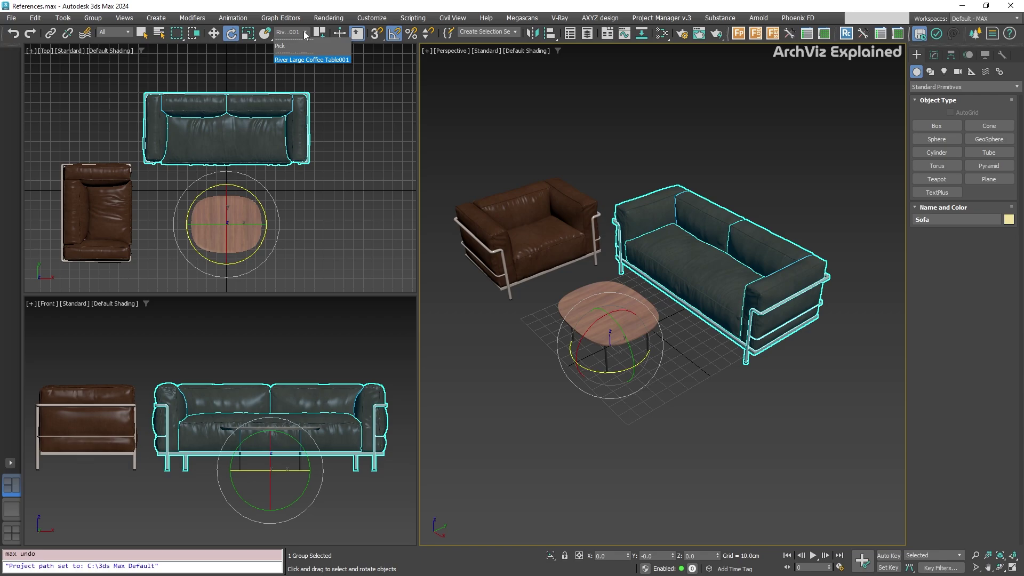
{"action": "left_click", "coordinate": [283, 111]}
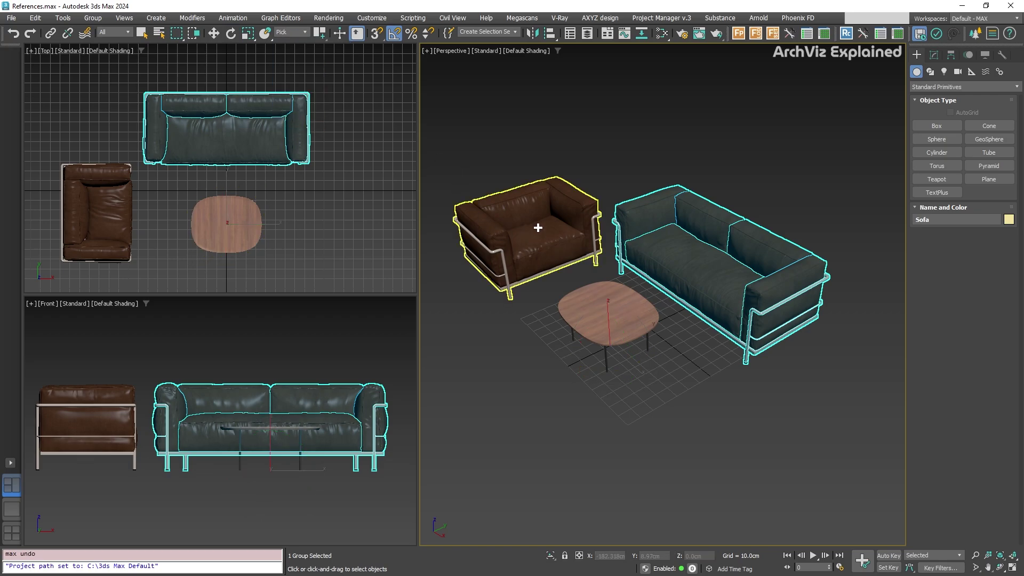
{"action": "left_click", "coordinate": [529, 203]}
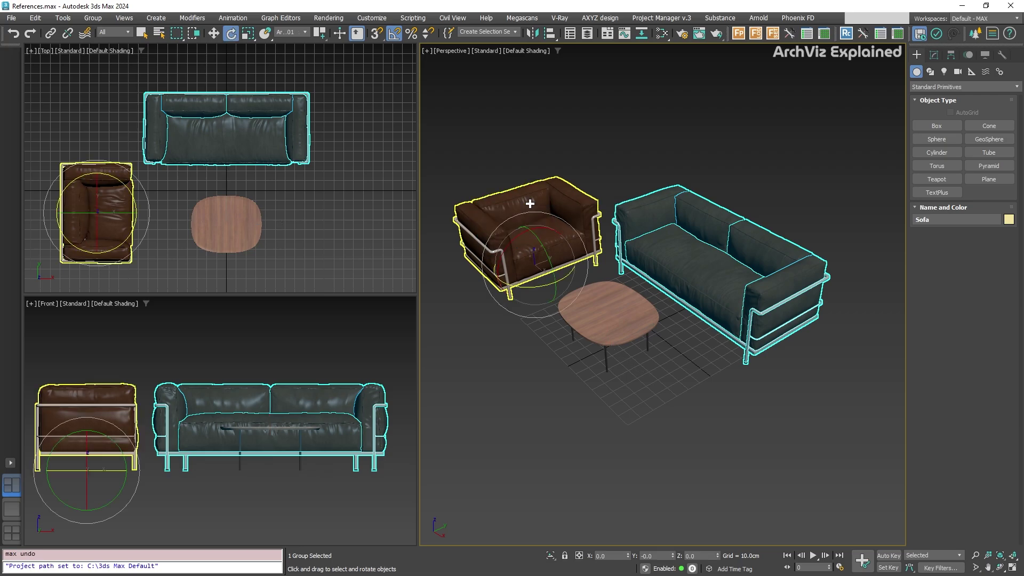
{"action": "middle_click_drag", "start_coordinate": [530, 205], "coordinate": [515, 312], "text": "alt"}
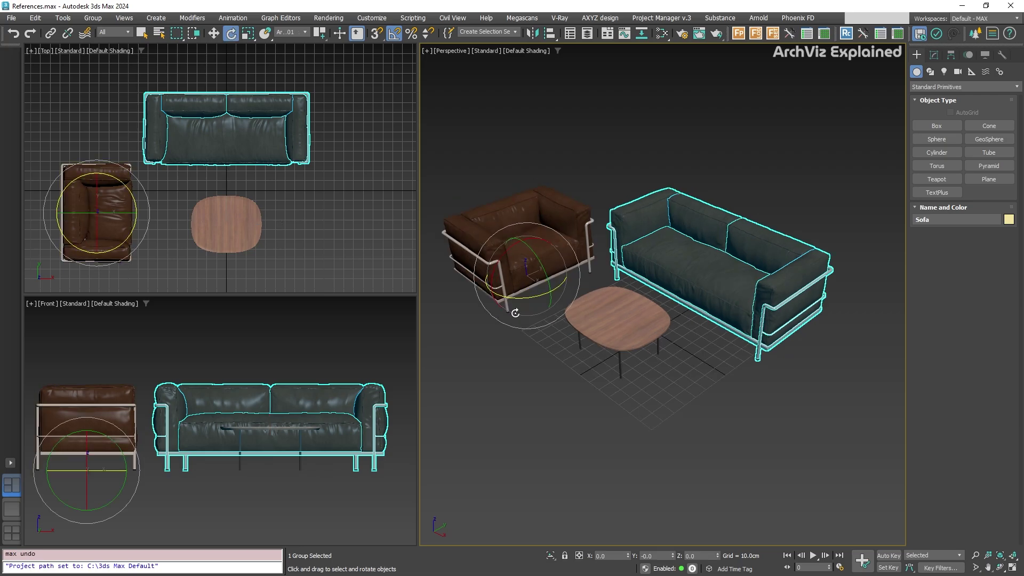
{"action": "left_click", "coordinate": [307, 31]}
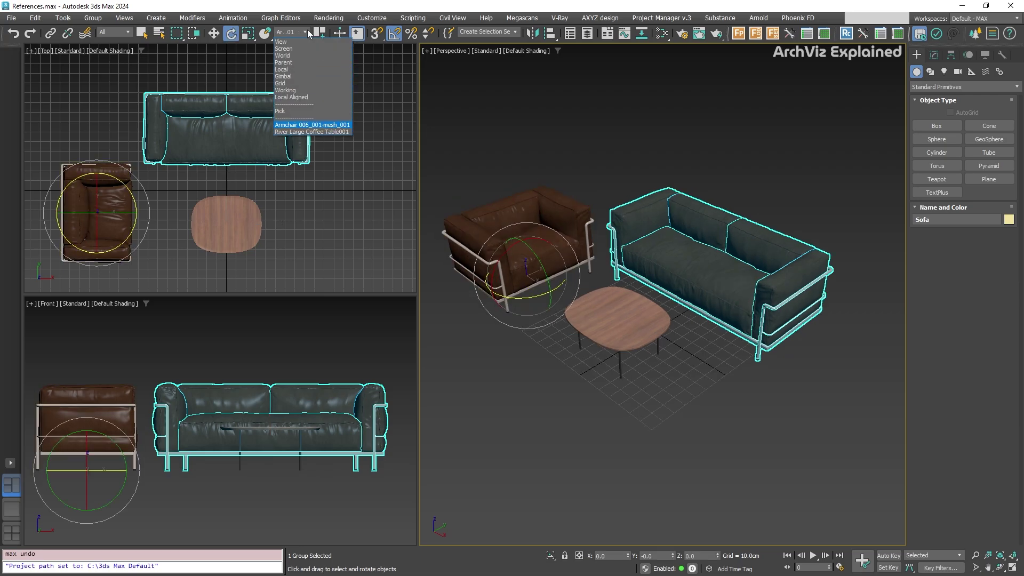
Set Pick as the coordinate system and choose Sofa 2 by name as the reference object
{"action": "left_click", "coordinate": [292, 111]}
{"action": "key", "text": "h"}
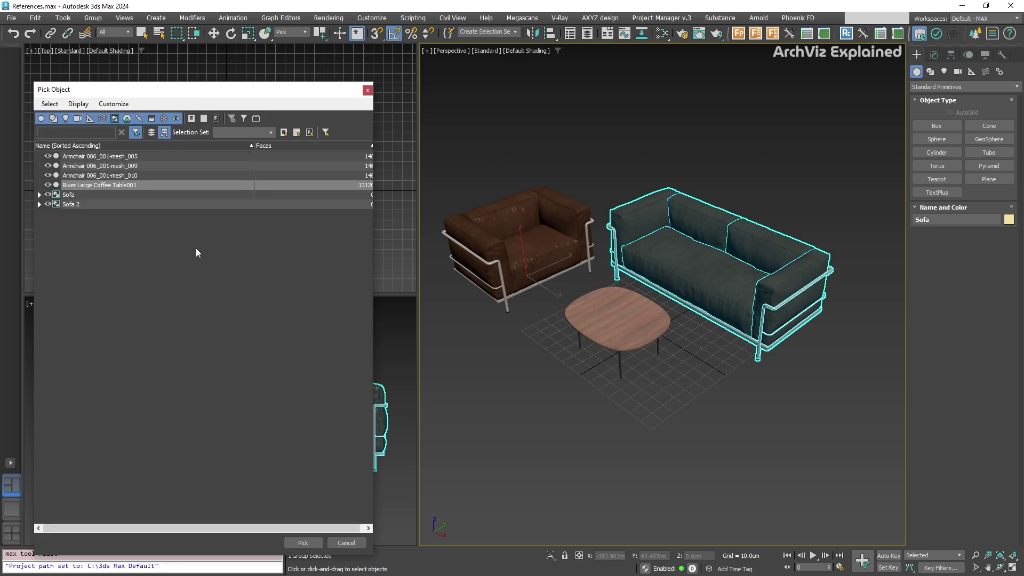
{"action": "left_click", "coordinate": [74, 195]}
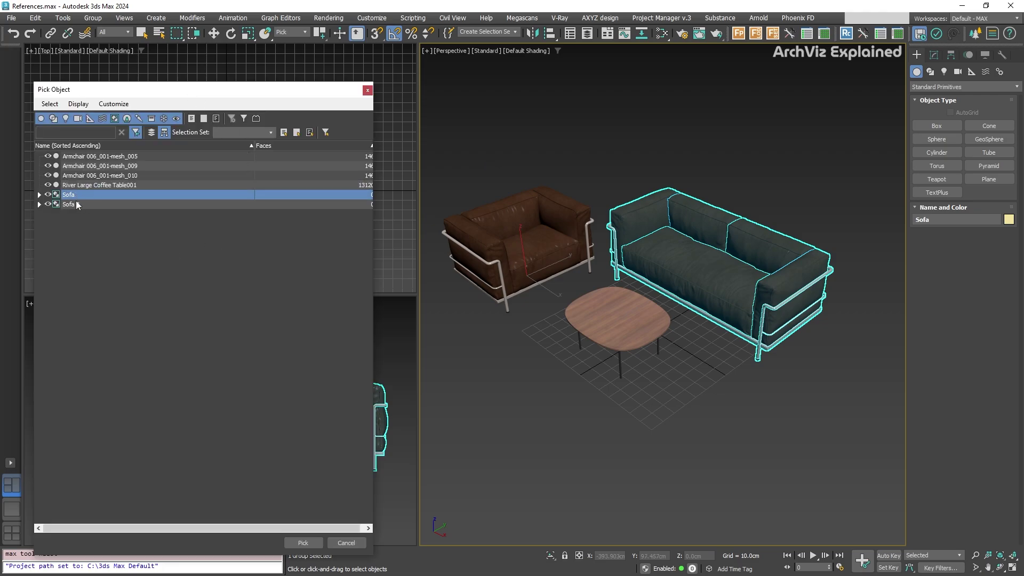
{"action": "left_click", "coordinate": [75, 205]}
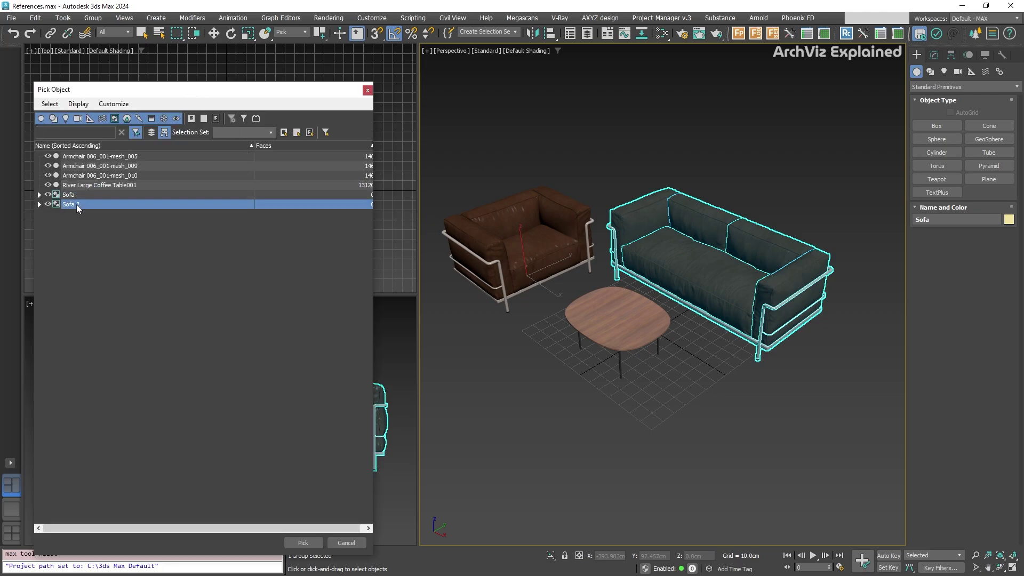
{"action": "left_click", "coordinate": [301, 542]}
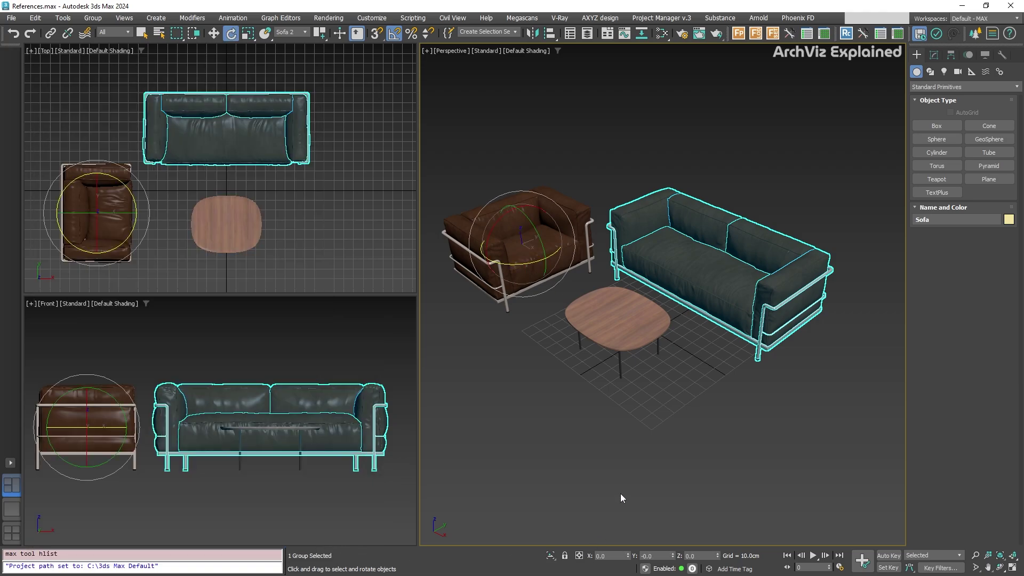
{"action": "left_click", "coordinate": [303, 35]}
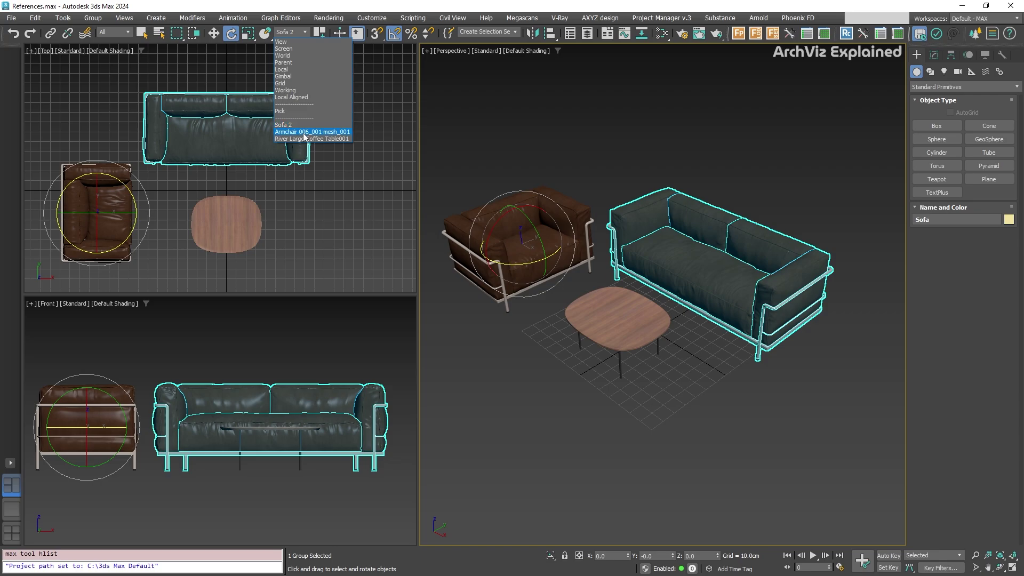
{"action": "left_click", "coordinate": [298, 125]}
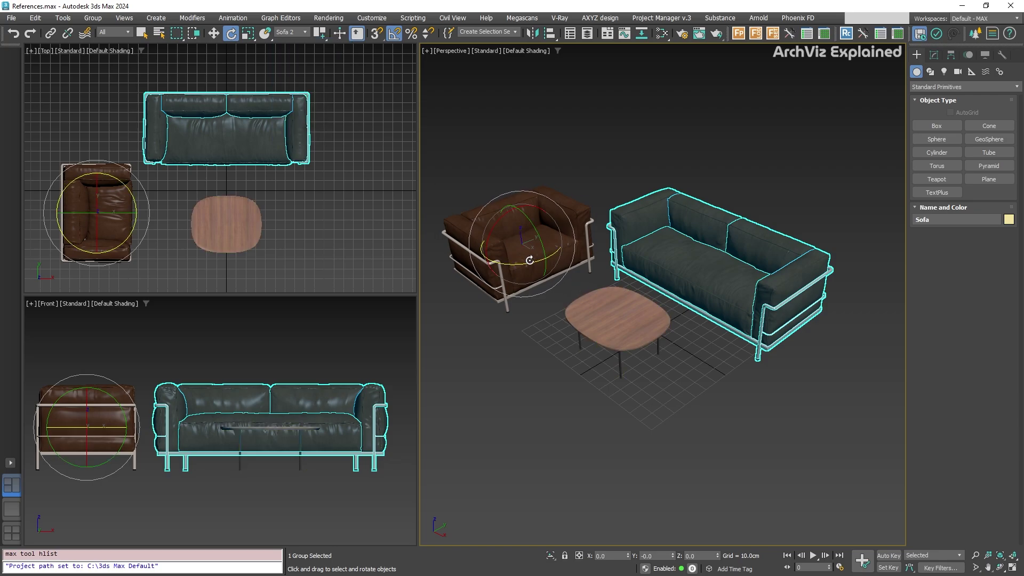
{"action": "left_click_drag", "start_coordinate": [531, 261], "coordinate": [529, 174]}
{"action": "key", "text": "ctrl+z"}
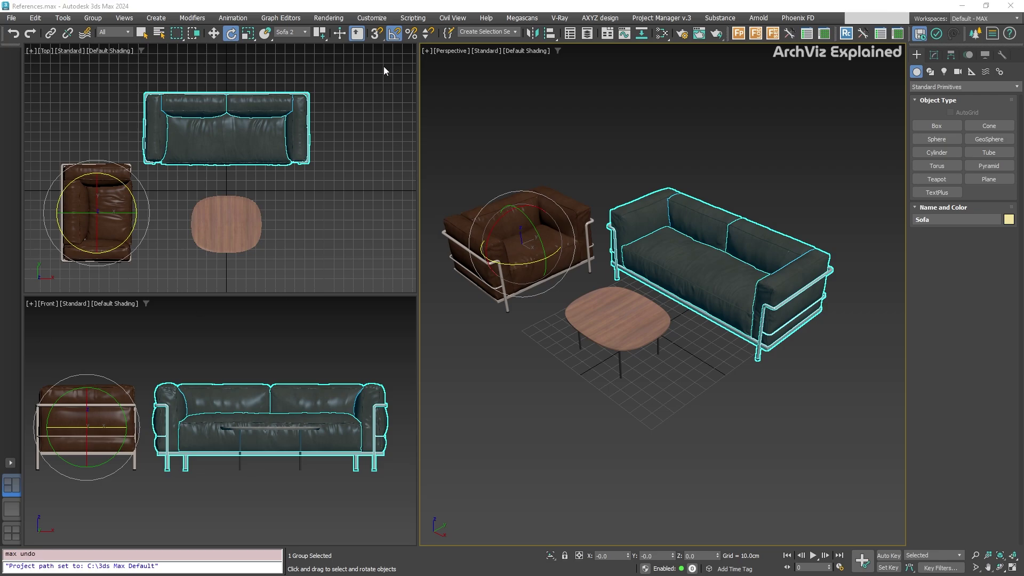
Show the Sofa group's Hierarchy pivot settings and turn on Affect Pivot Only
{"action": "mouse_move", "coordinate": [321, 33]}
{"action": "left_mouse_down"}
{"action": "mouse_move", "coordinate": [329, 57]}
{"action": "mouse_move", "coordinate": [321, 64]}
{"action": "mouse_move", "coordinate": [324, 38]}
{"action": "left_mouse_up"}
{"action": "left_click", "coordinate": [950, 55]}
{"action": "left_click", "coordinate": [963, 128]}
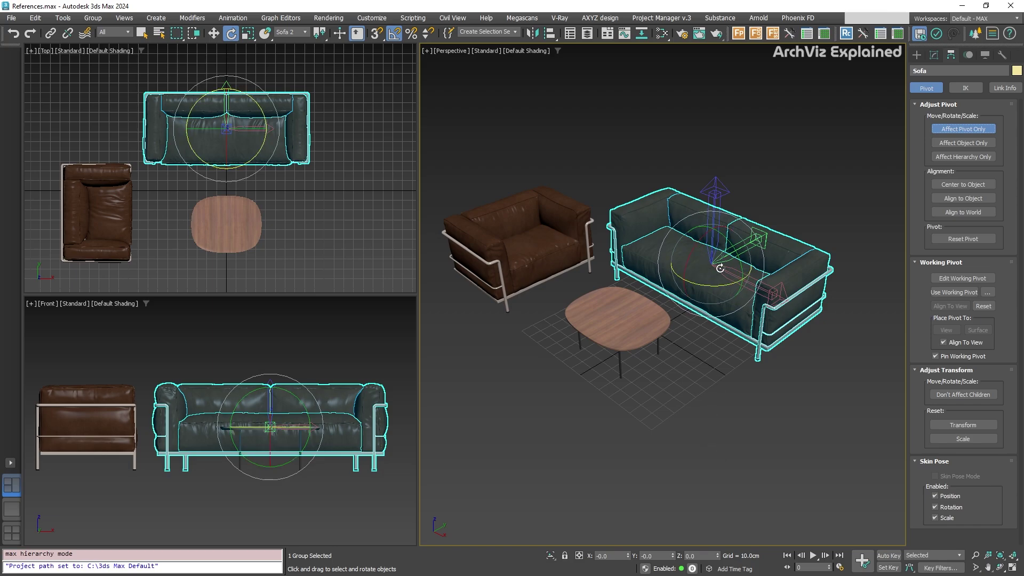
Turn Affect Pivot Only off and set Use Center to Use Transform Coordinate Center
{"action": "left_click", "coordinate": [356, 35]}
{"action": "left_click", "coordinate": [956, 128]}
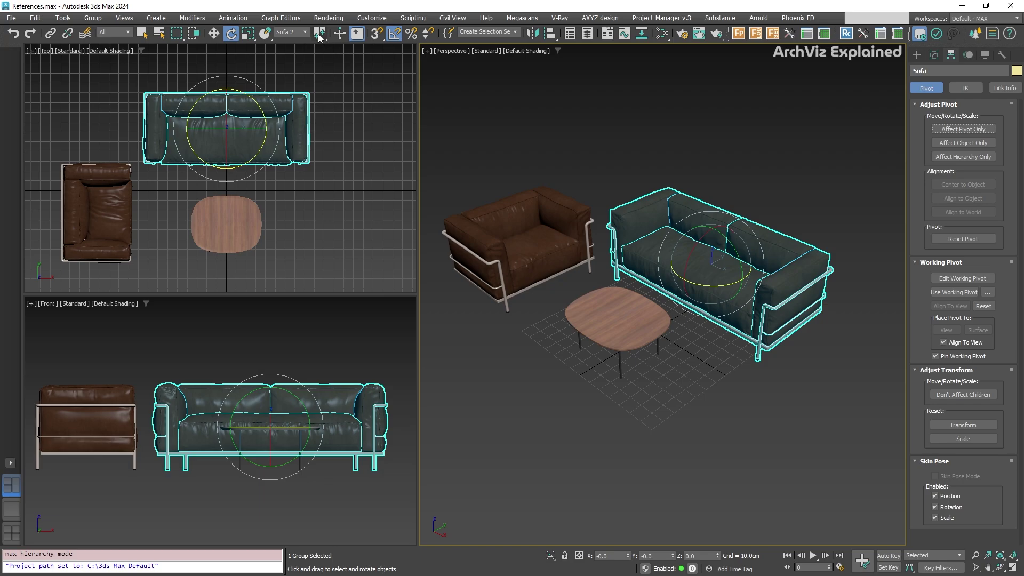
{"action": "left_click_drag", "start_coordinate": [319, 36], "coordinate": [320, 88]}
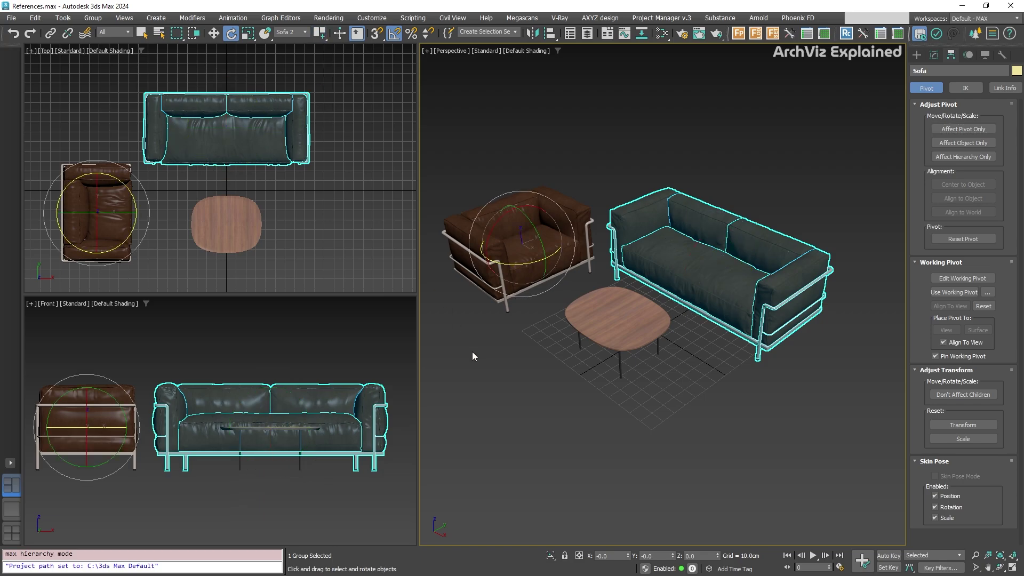